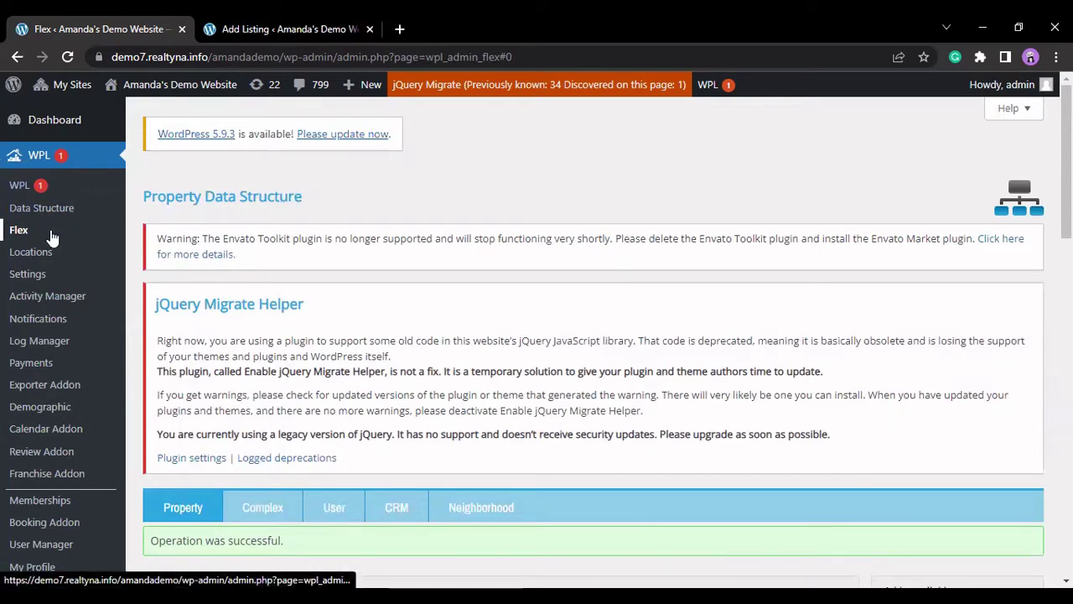
Try moving Basic Details, then show its fields and scroll toward Square Footage
scroll(261, 314, down, 4)
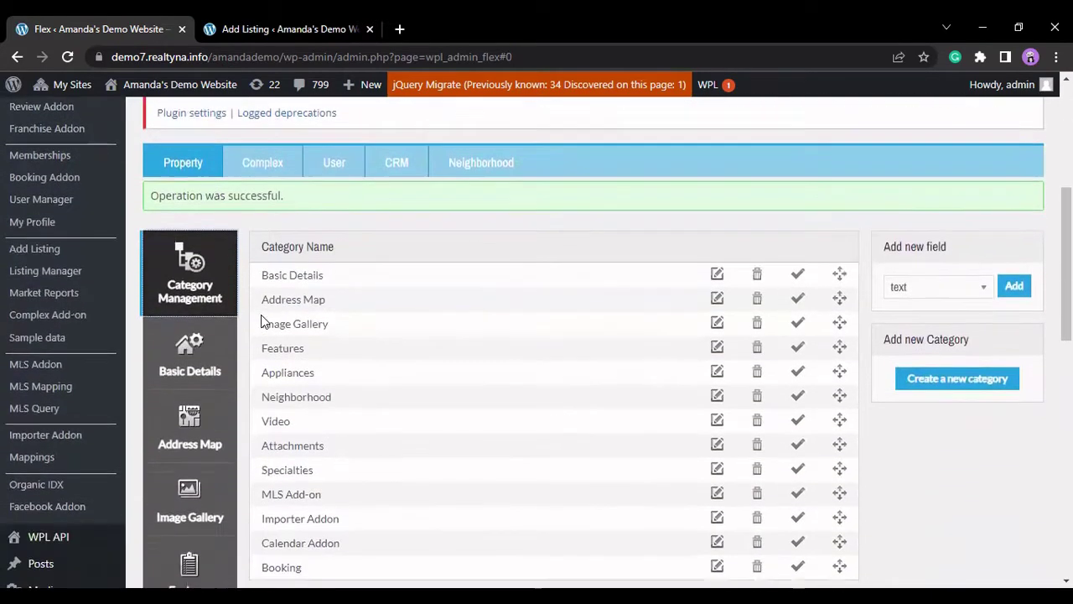
scroll(260, 315, down, 1)
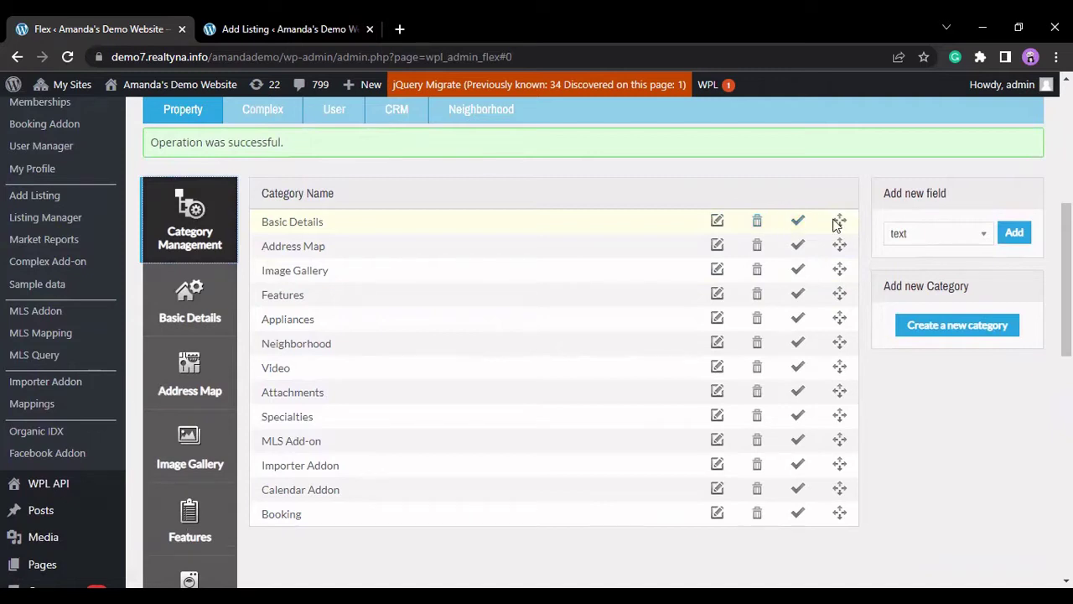
mouse_move(839, 220)
mouse_down()
mouse_move(845, 409)
mouse_move(829, 209)
mouse_move(836, 215)
mouse_up()
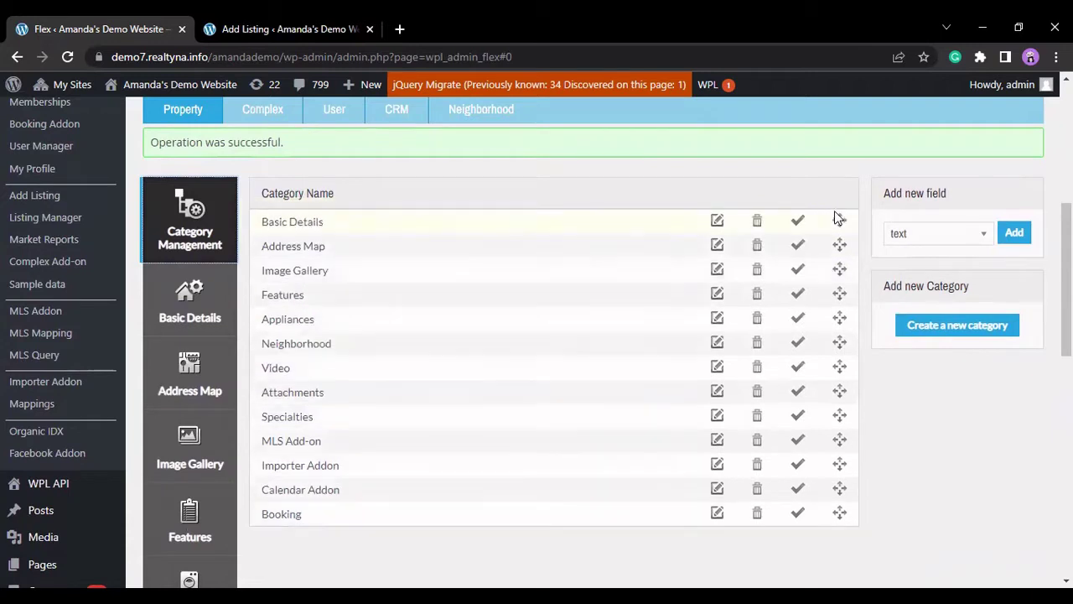
click(191, 308)
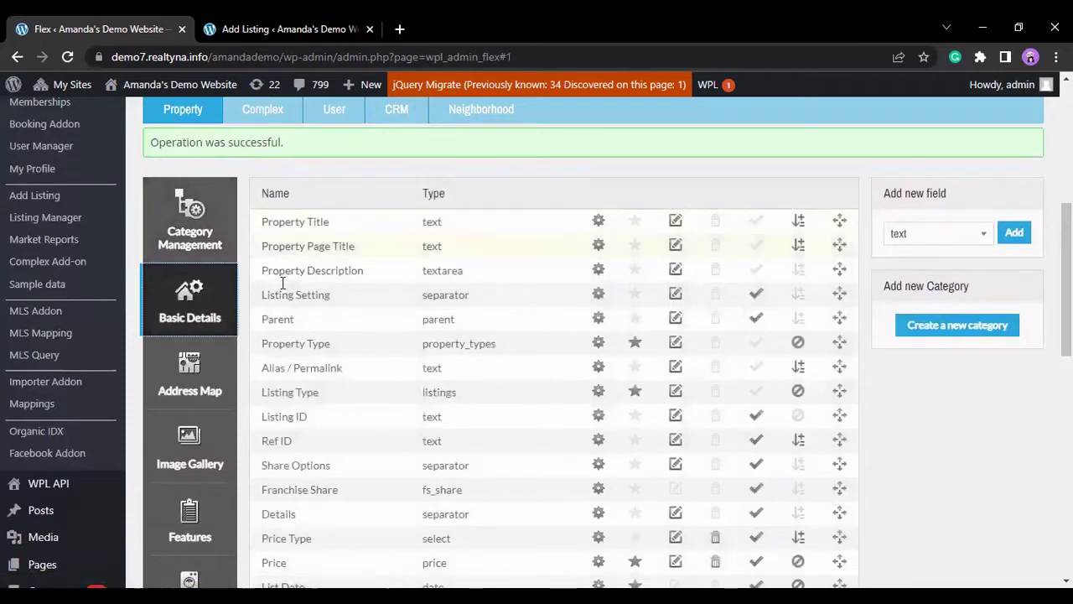
scroll(711, 304, down, 5)
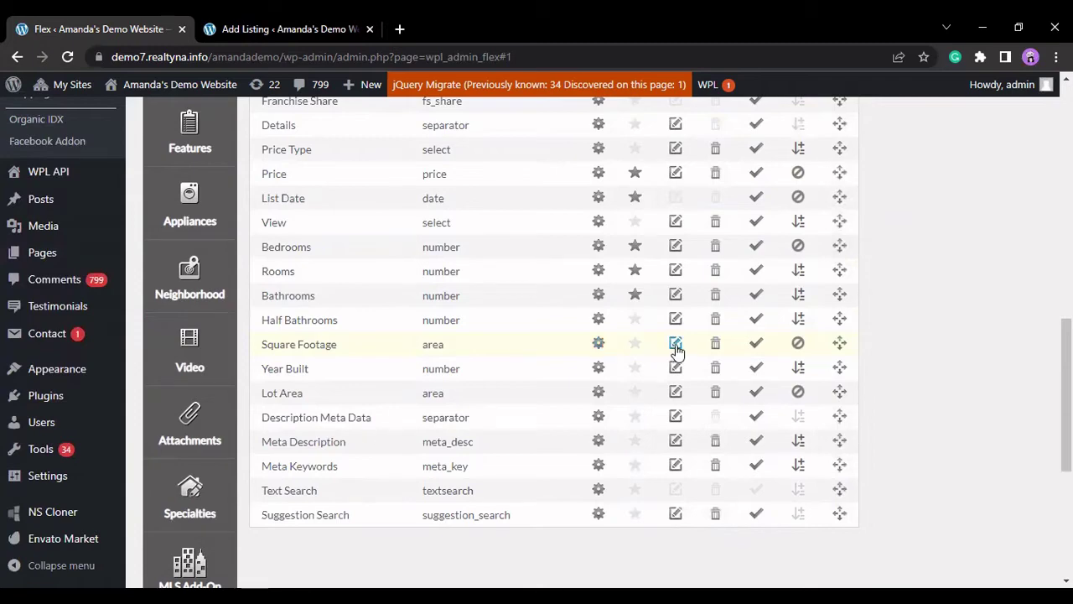
click(676, 346)
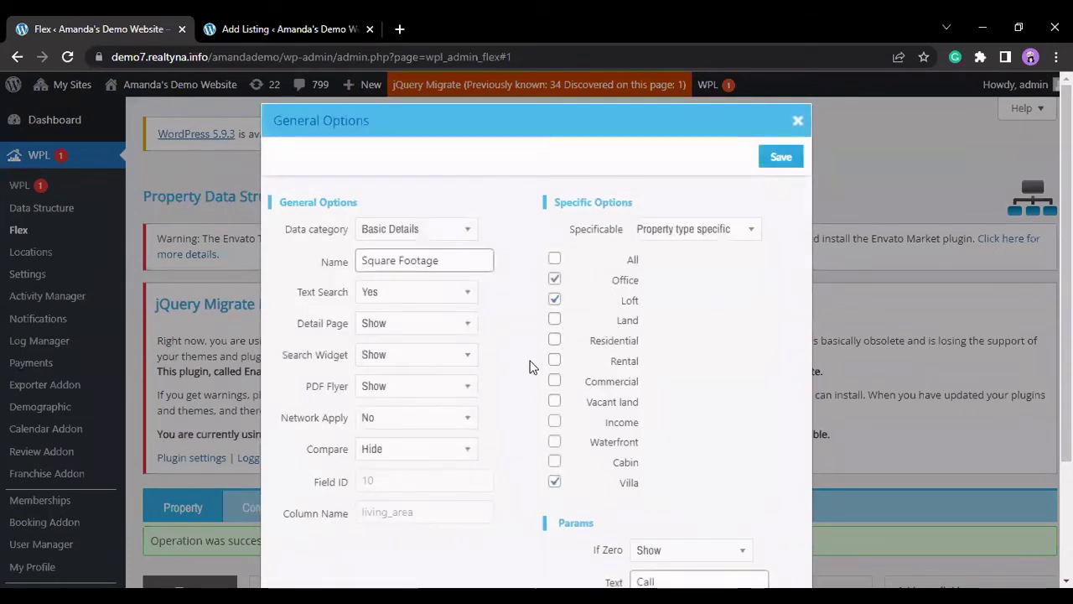
scroll(429, 162, down, 1)
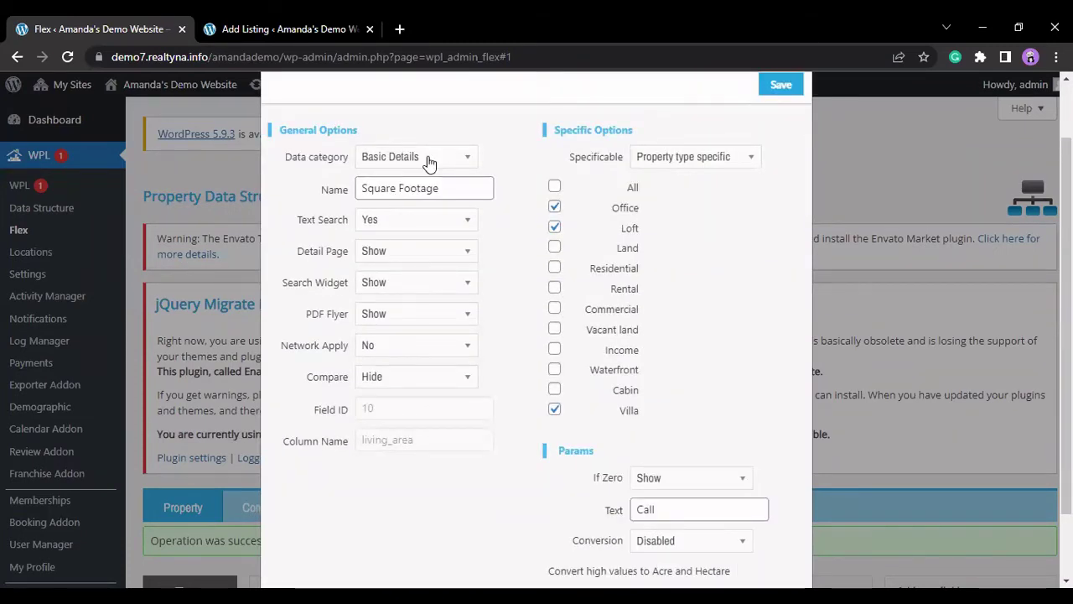
click(429, 162)
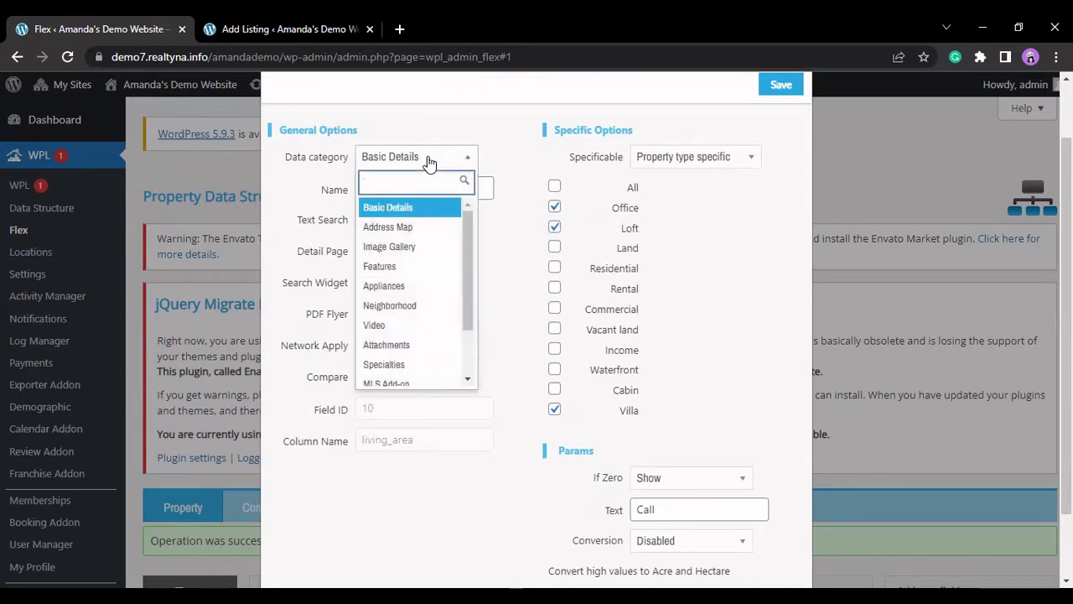
click(429, 161)
click(440, 188)
drag(439, 188, 364, 188)
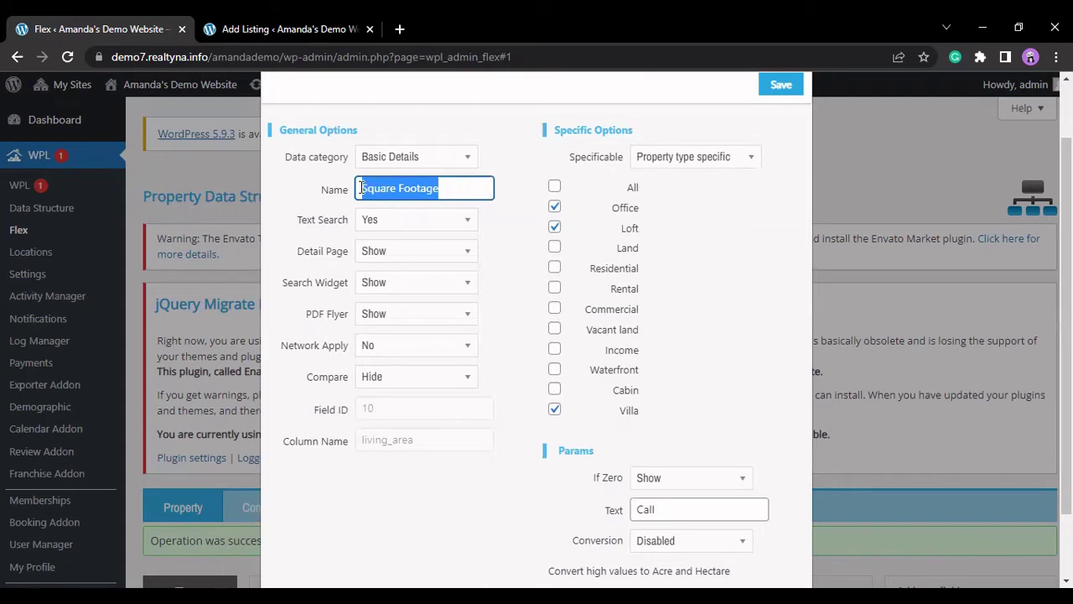
click(474, 224)
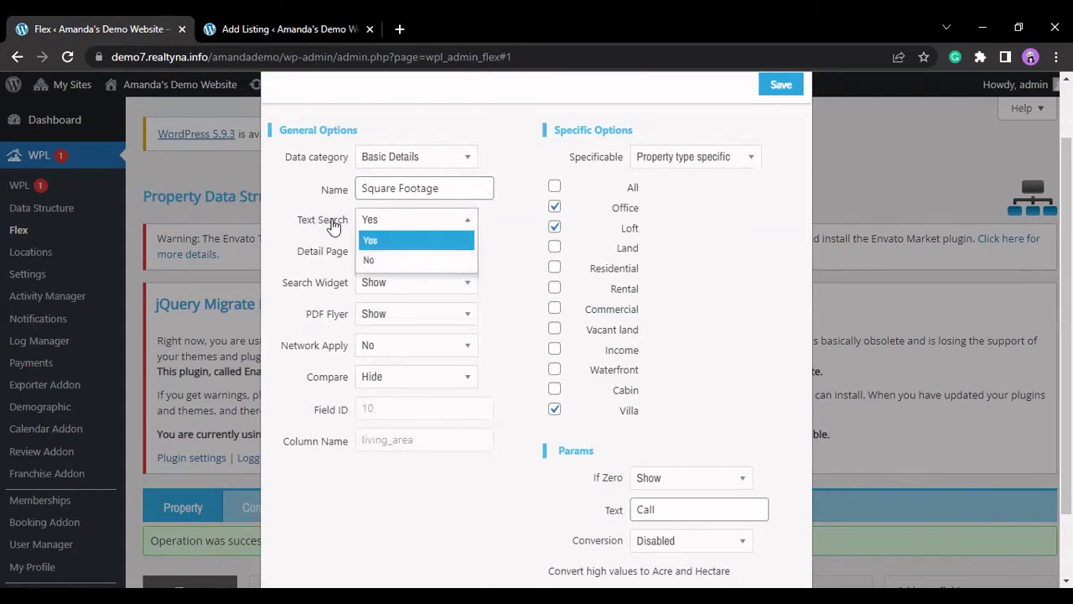
click(415, 241)
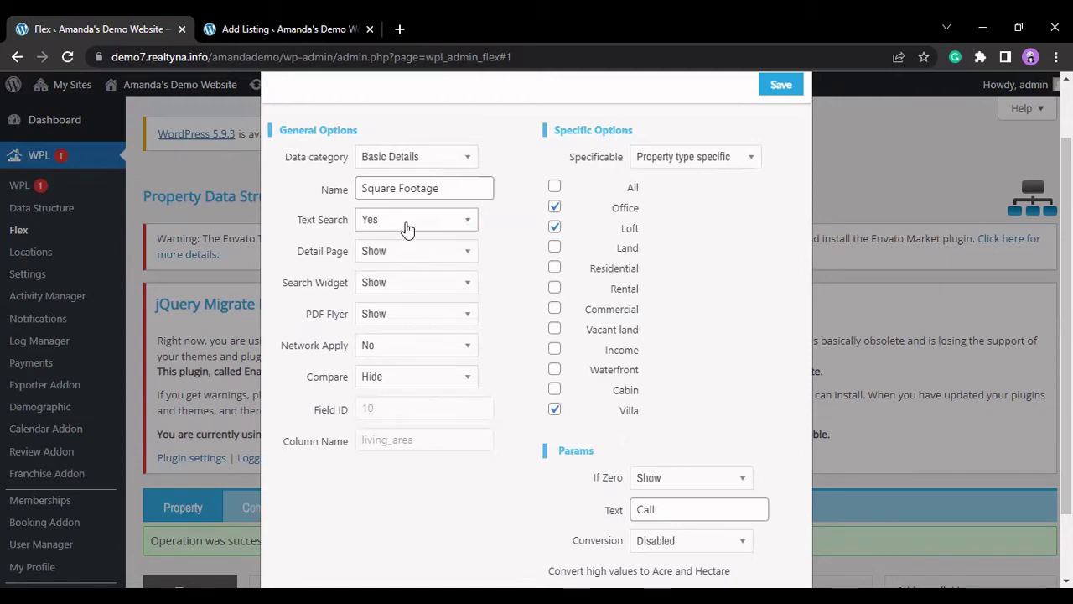
click(405, 228)
click(412, 258)
click(410, 228)
click(415, 241)
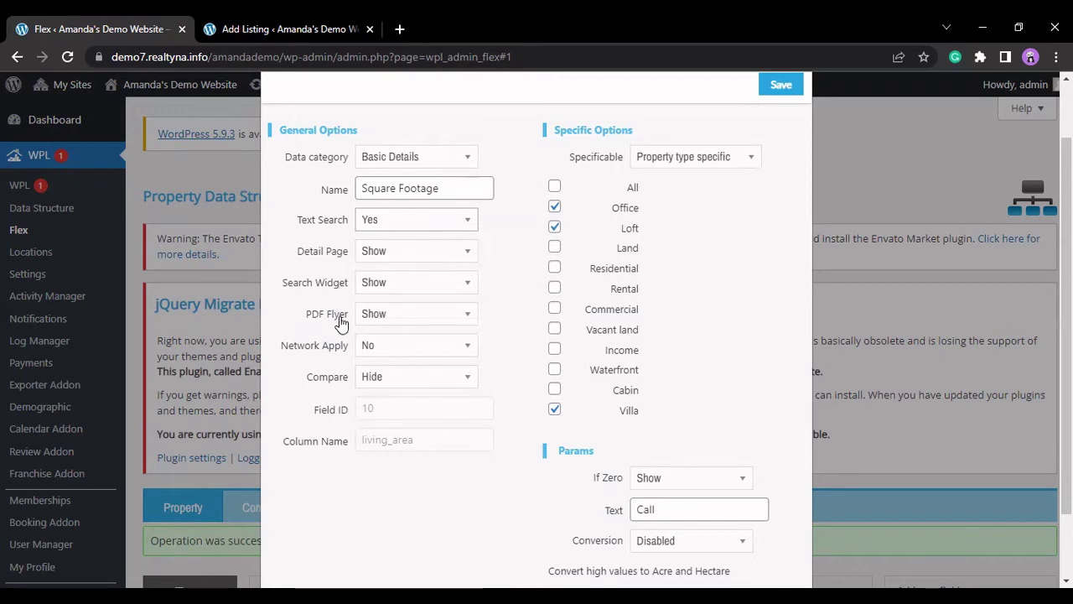
click(384, 256)
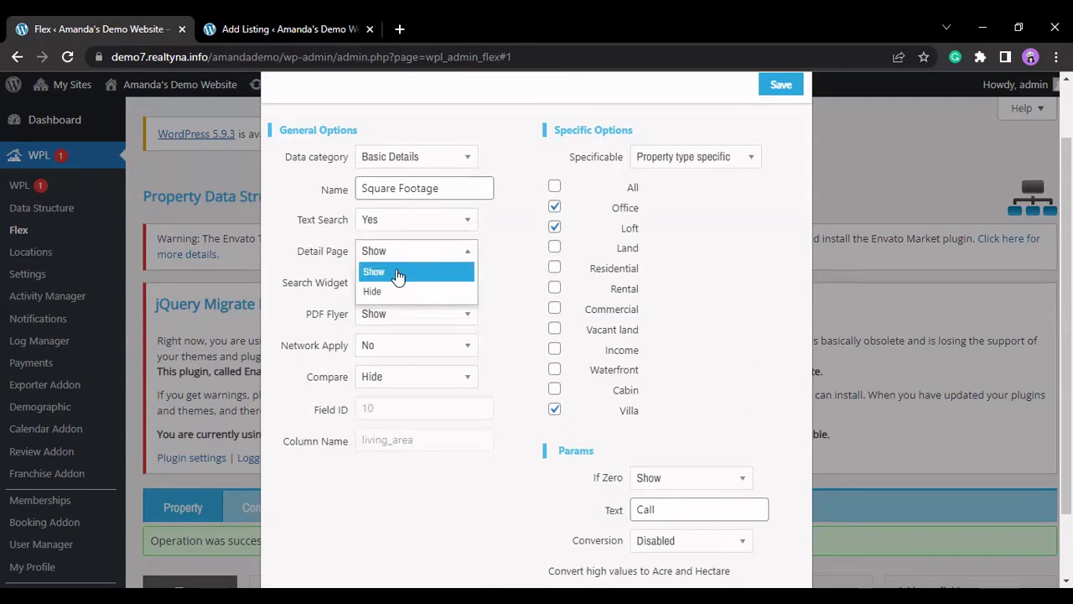
click(398, 273)
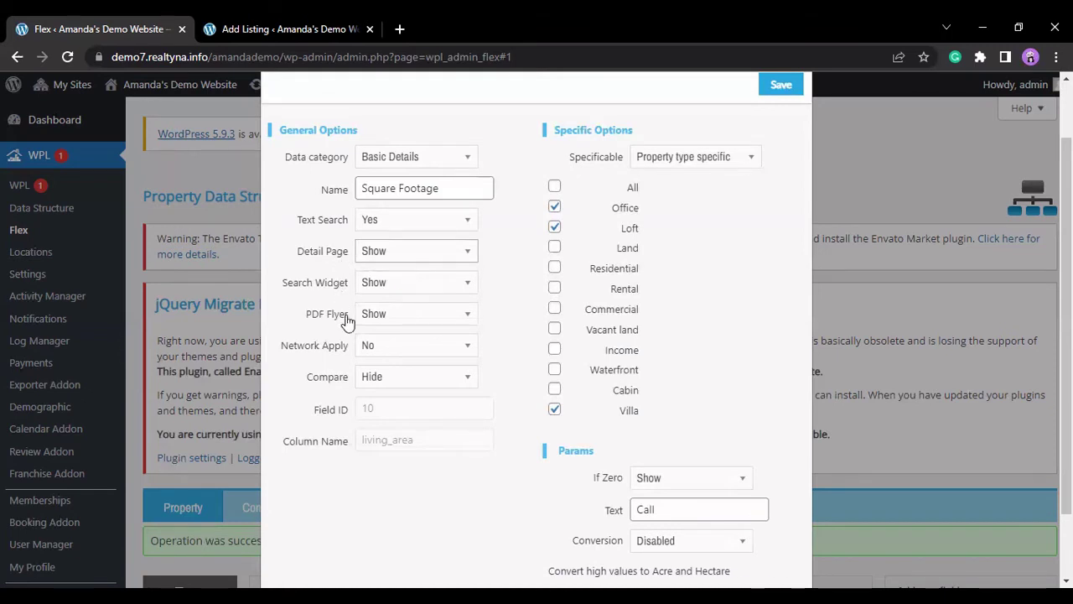
click(398, 350)
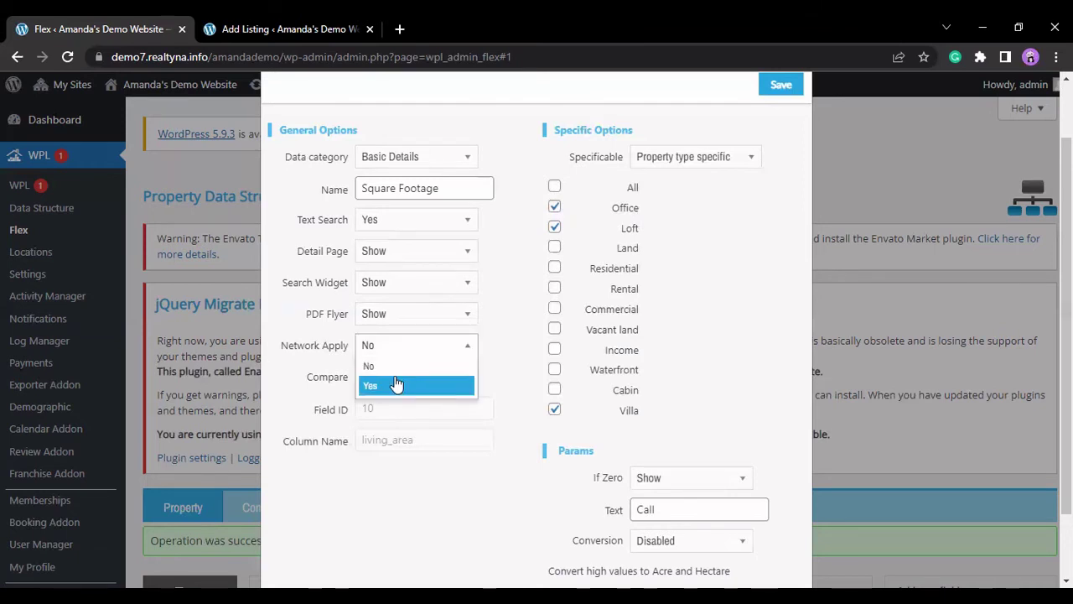
click(412, 342)
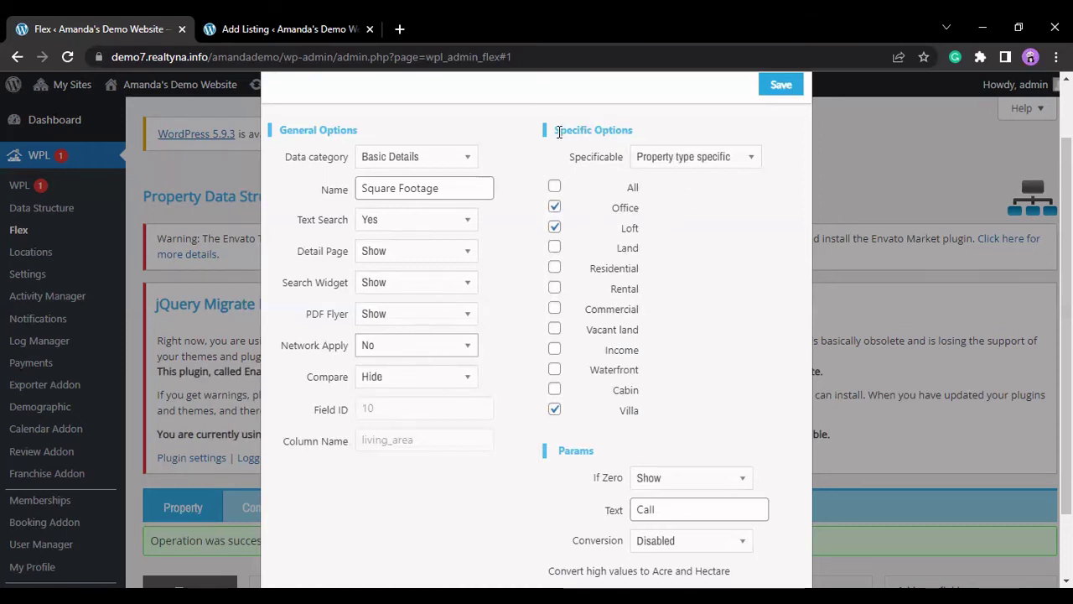
Leave Square Footage's Specificable option as Property type specific
drag(555, 132, 633, 126)
click(633, 125)
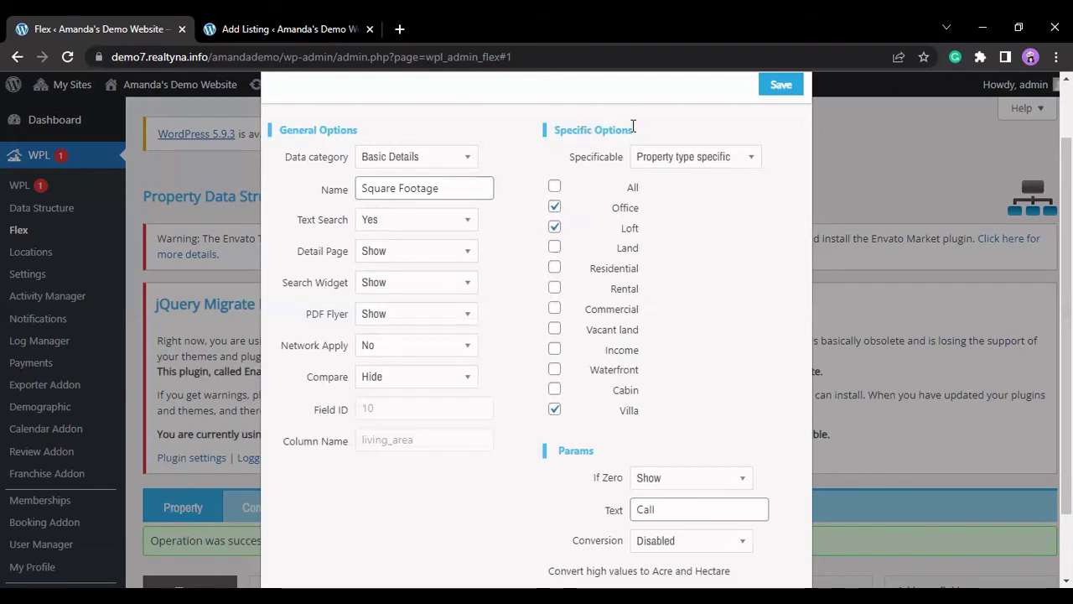
click(671, 156)
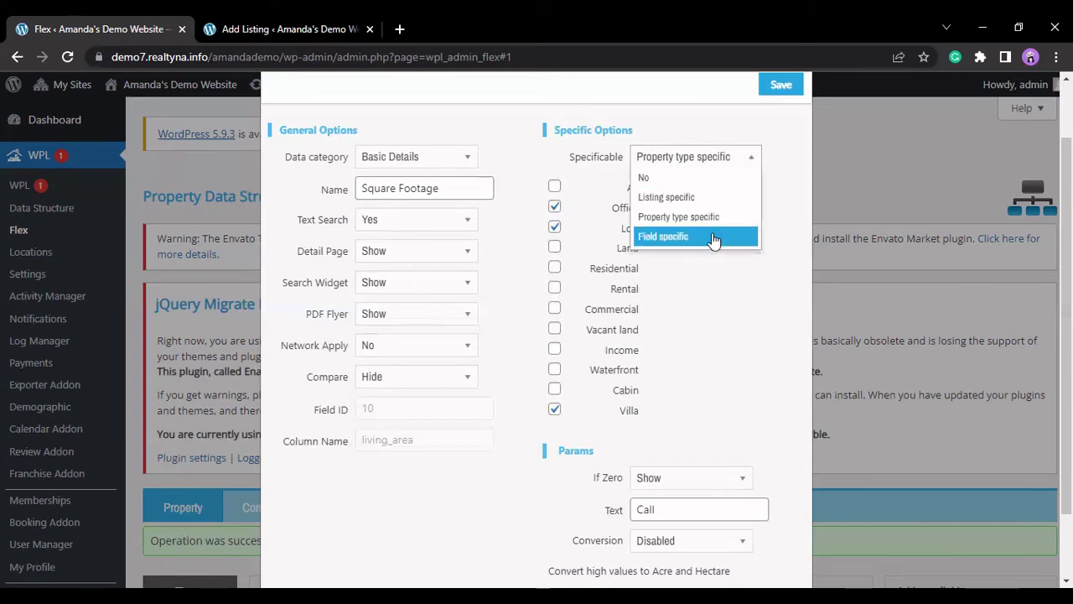
click(712, 161)
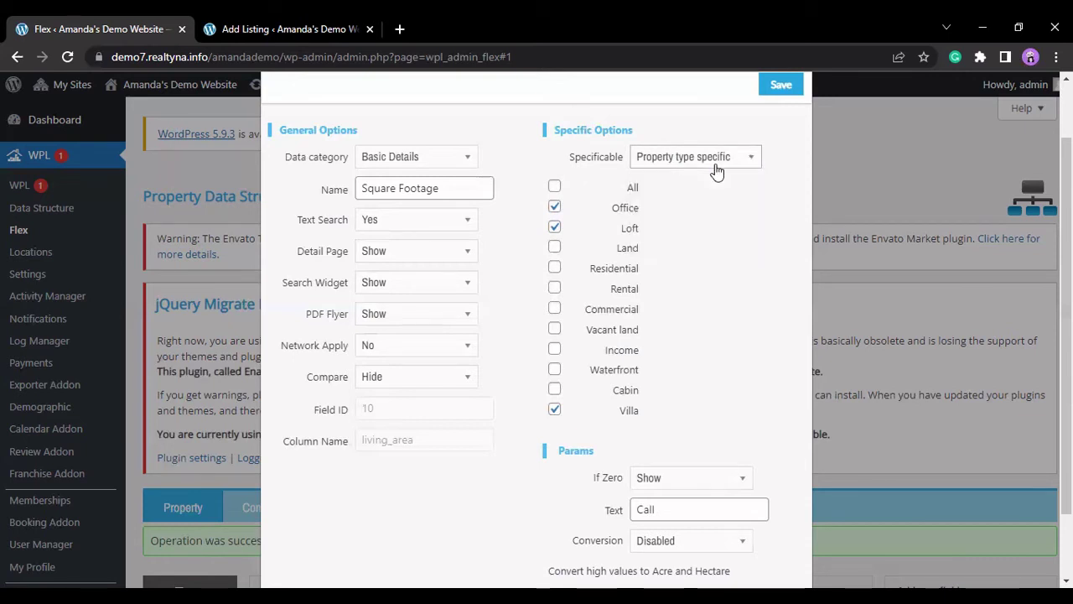
Check Square Footage's If Zero setting and keep it at Show
scroll(713, 318, down, 1)
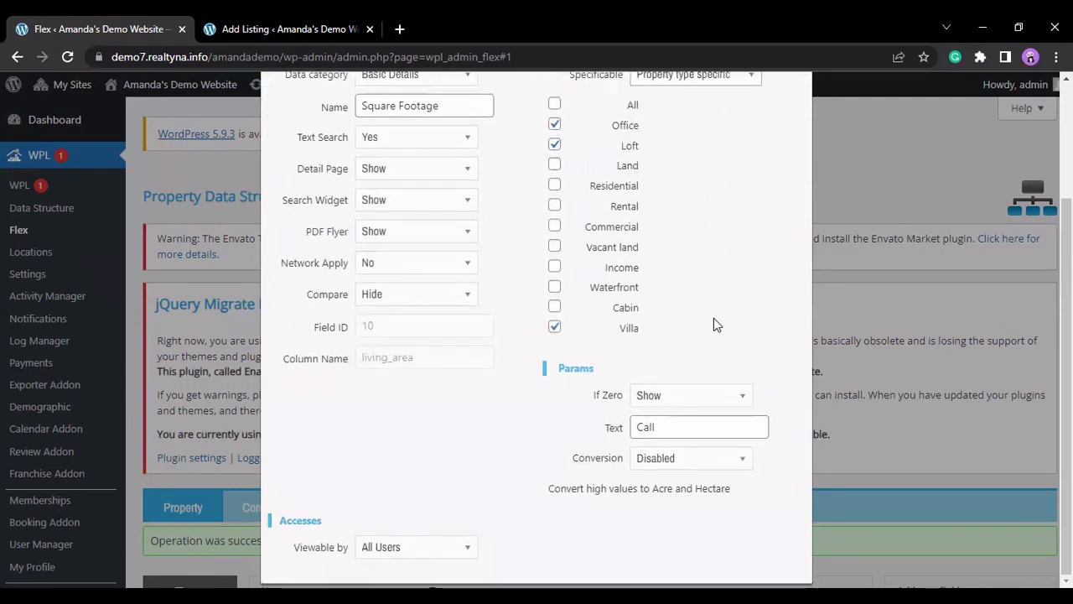
drag(592, 397, 631, 399)
click(627, 403)
click(672, 397)
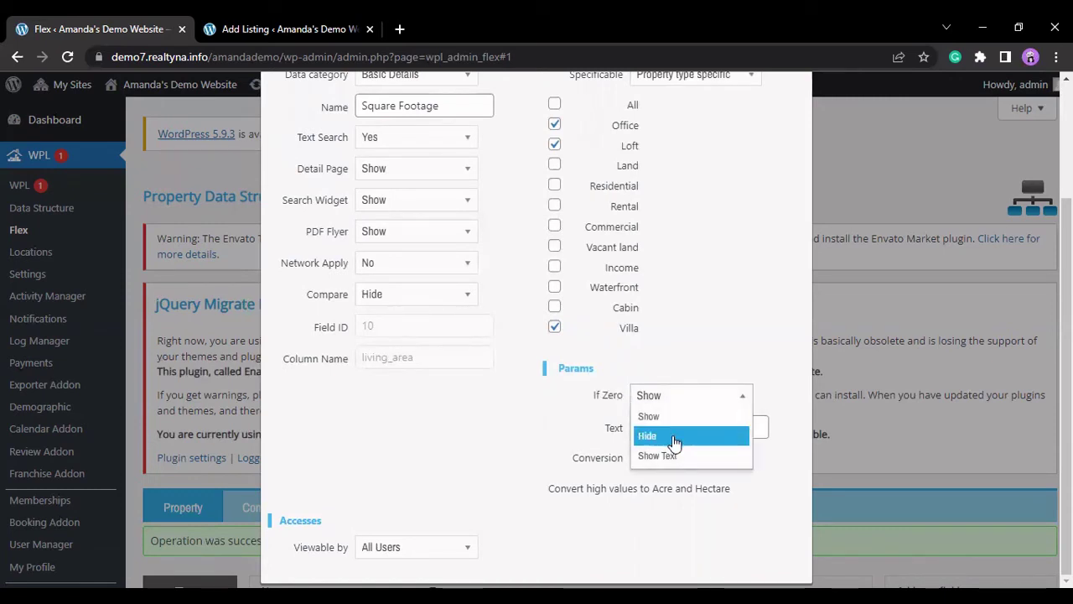
click(687, 365)
scroll(686, 364, up, 2)
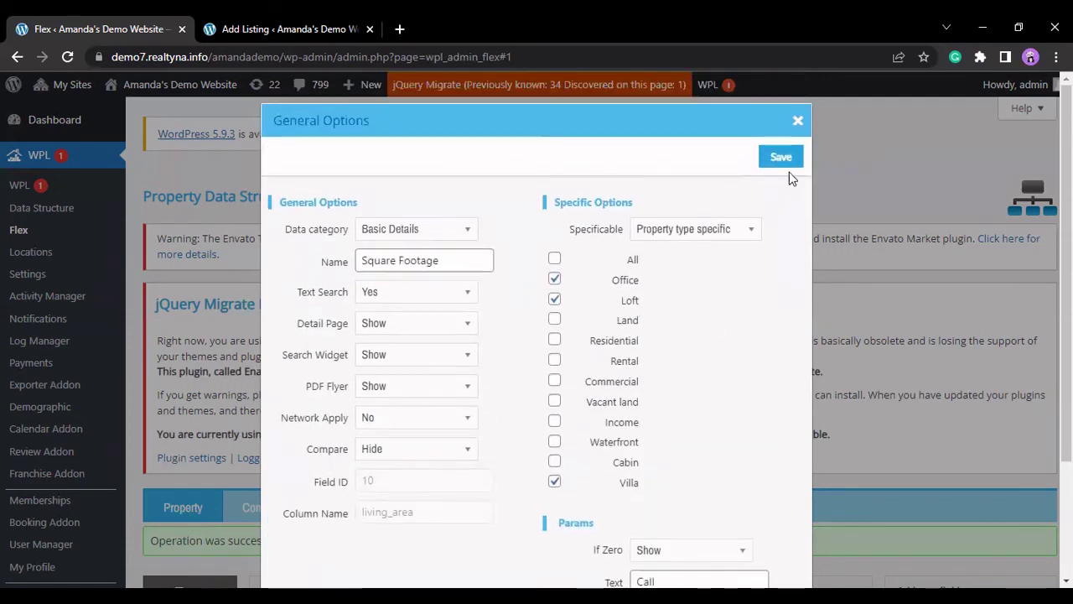
Close Square Footage's settings unchanged and create a new field of type select
click(797, 120)
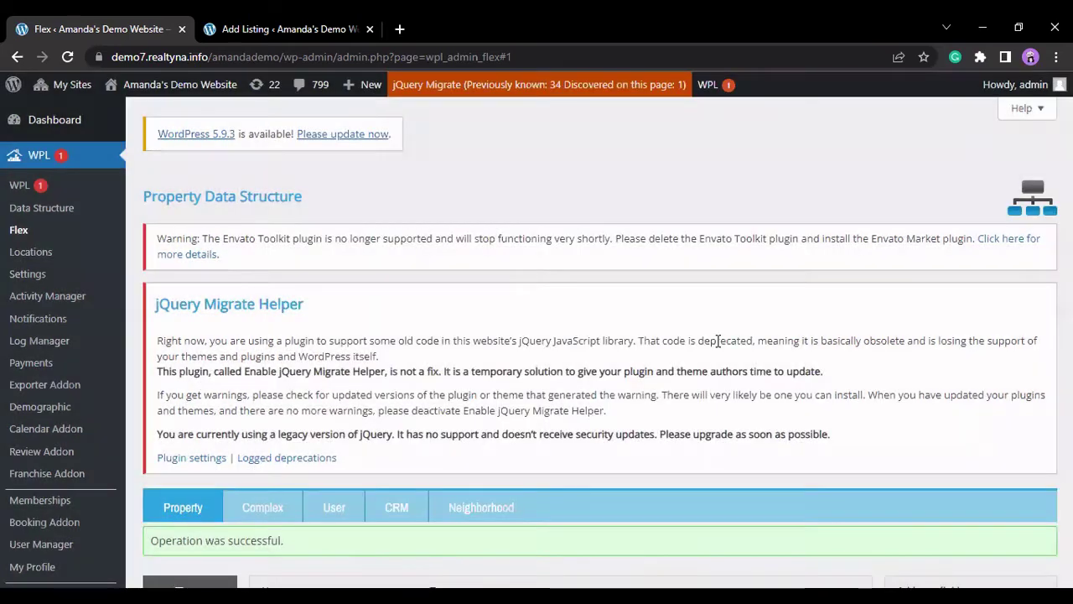
scroll(716, 343, down, 8)
scroll(718, 348, down, 3)
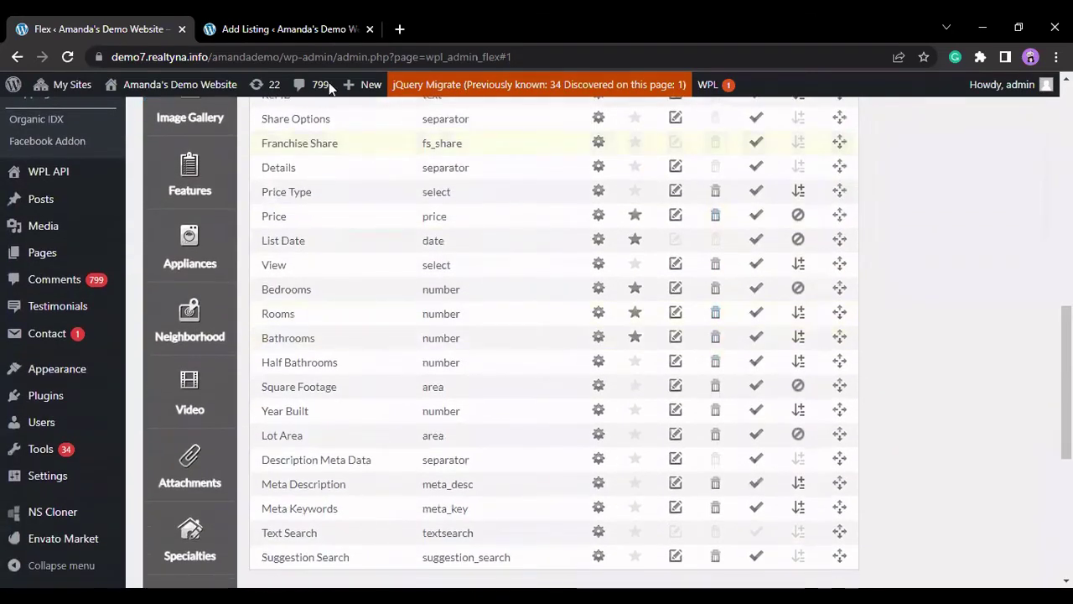
scroll(946, 168, up, 6)
click(946, 168)
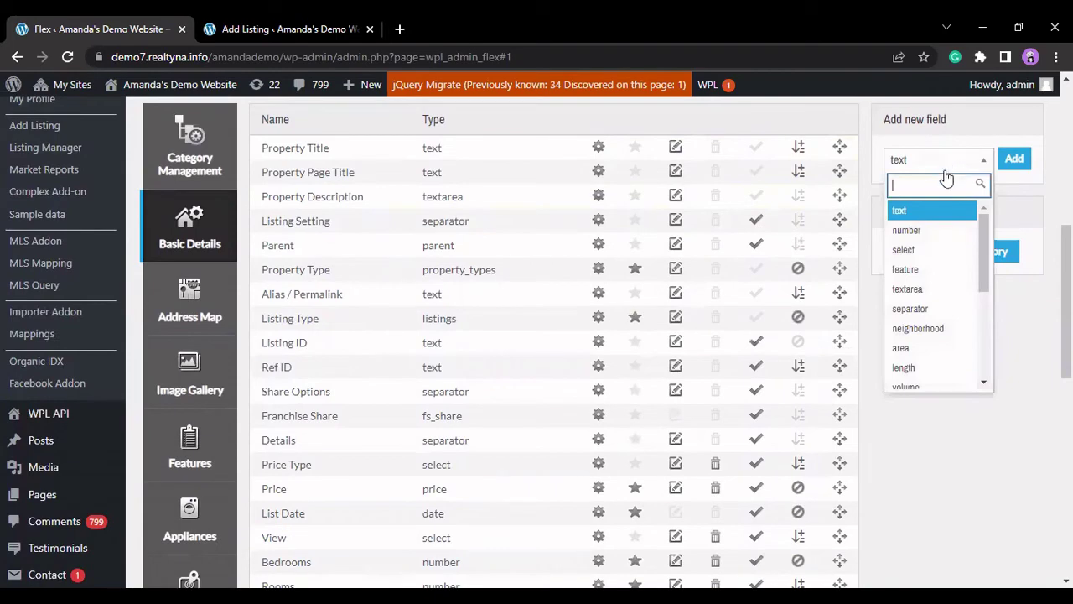
click(937, 249)
click(1010, 160)
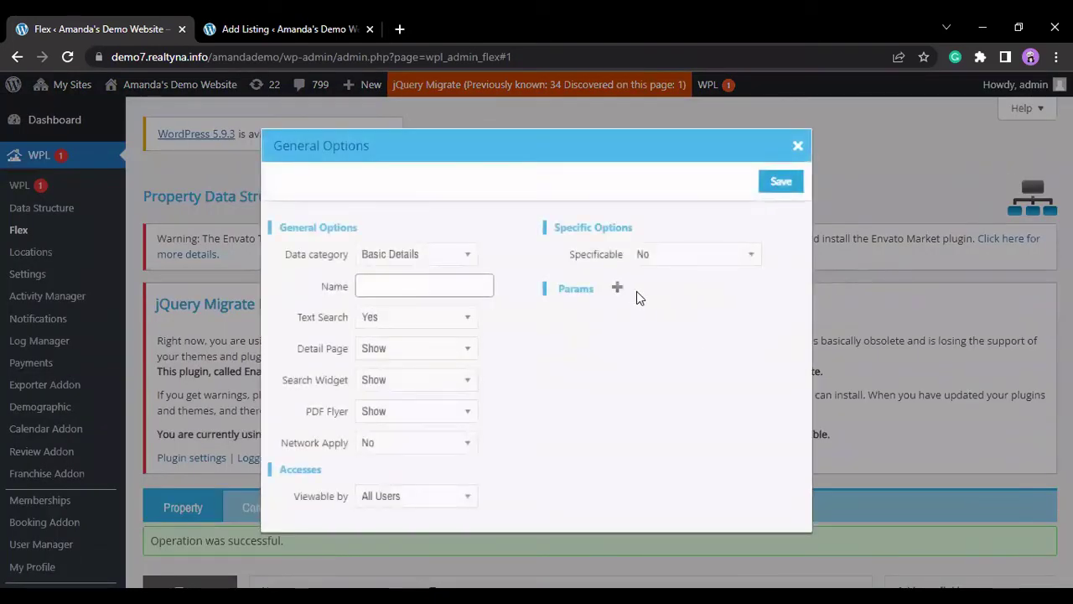
Add three options to the new field: Select 1, Select 2 and Select 3
click(618, 289)
click(592, 310)
text(Select 1)
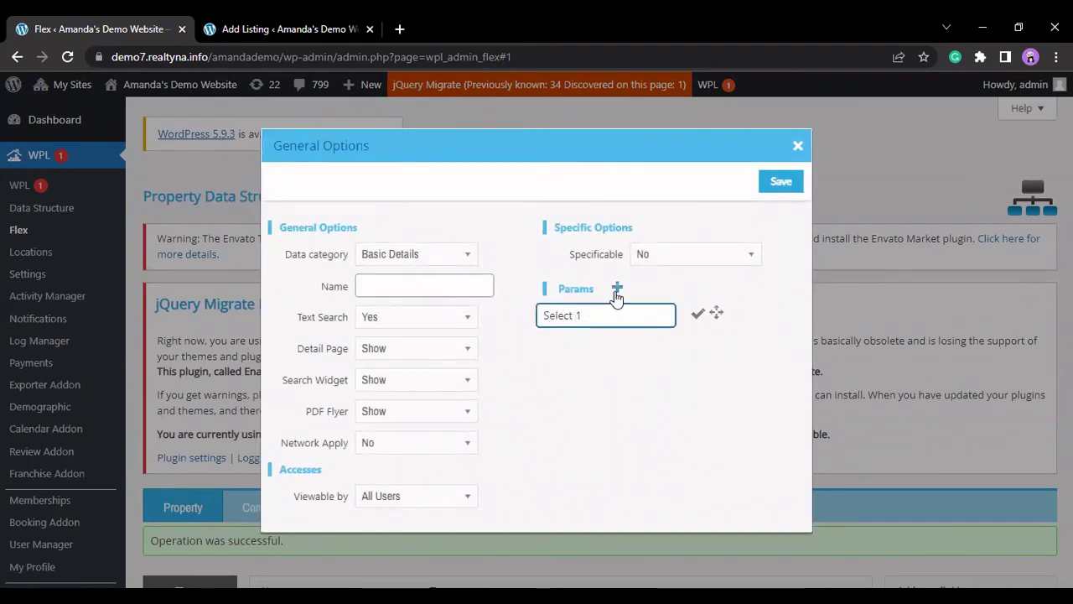
click(617, 288)
click(617, 349)
text(Selec)
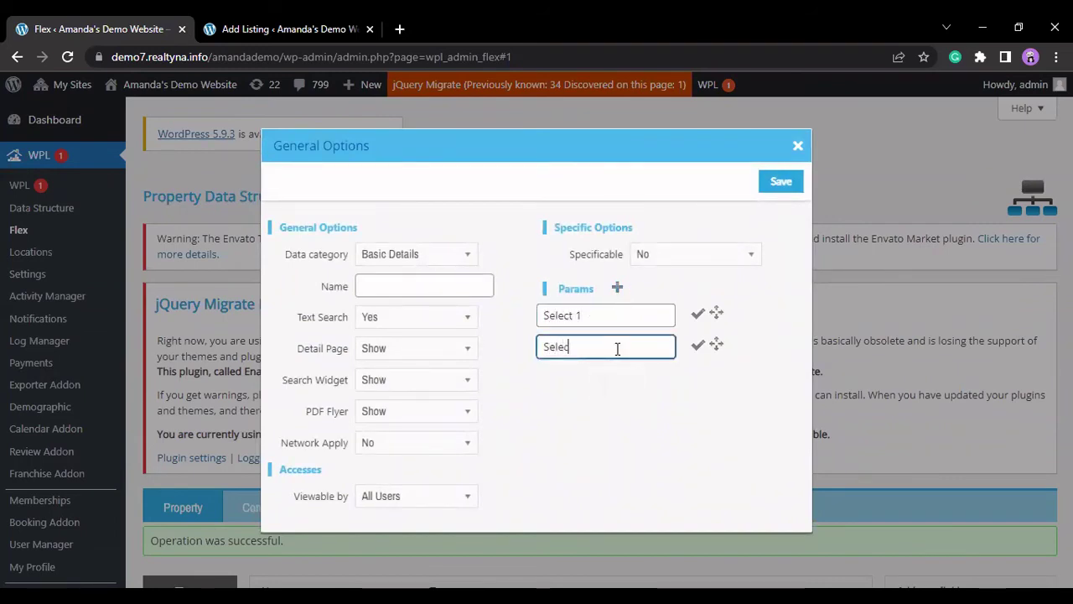
text(t 2)
click(617, 288)
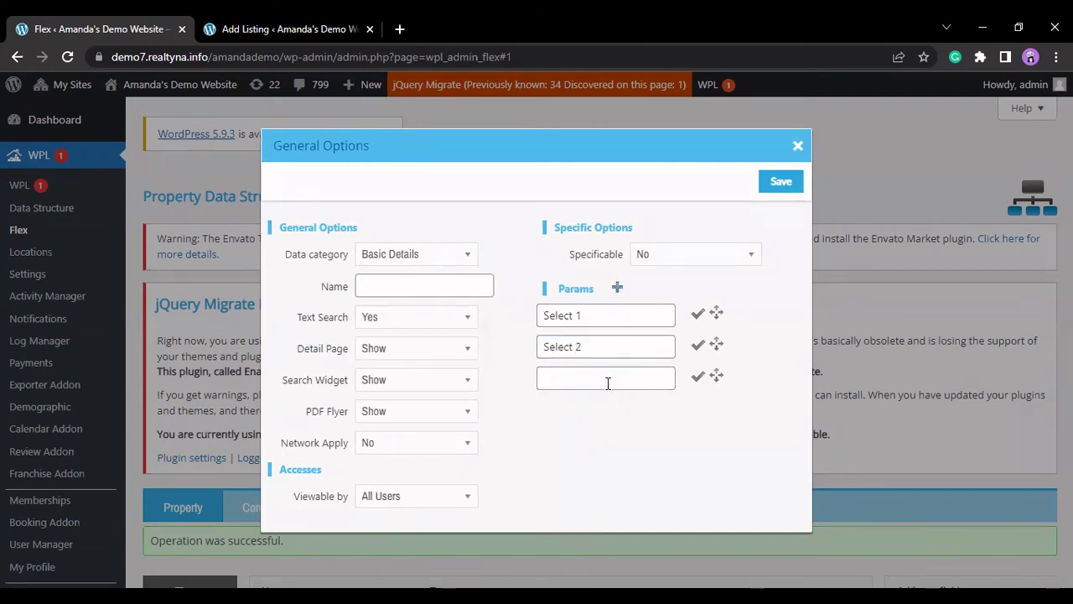
click(608, 379)
text(Select 3)
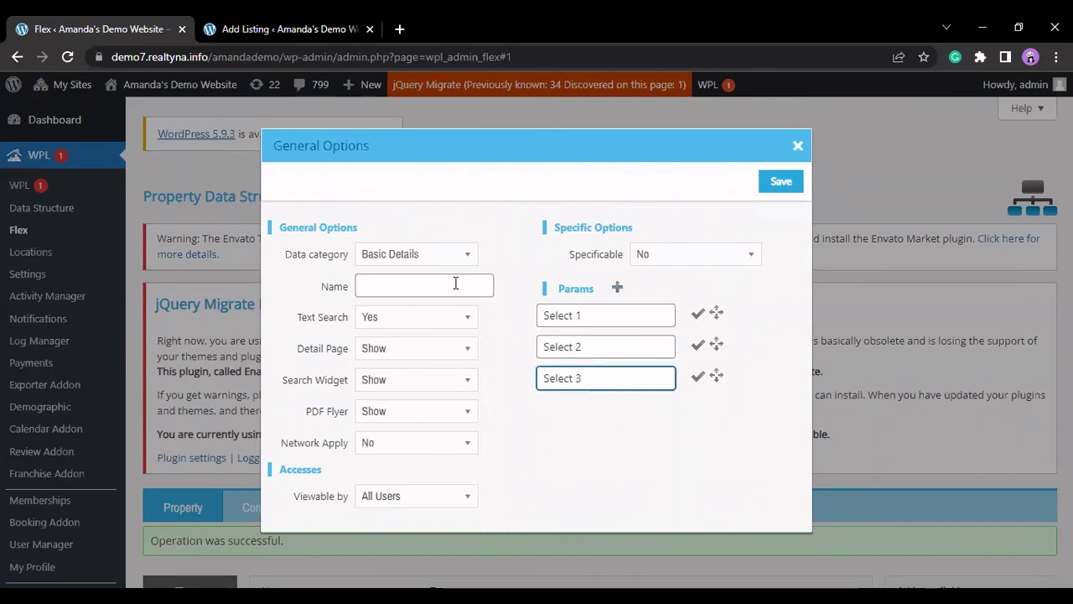
Name the new field 'Select' and save it
click(455, 283)
text(Select)
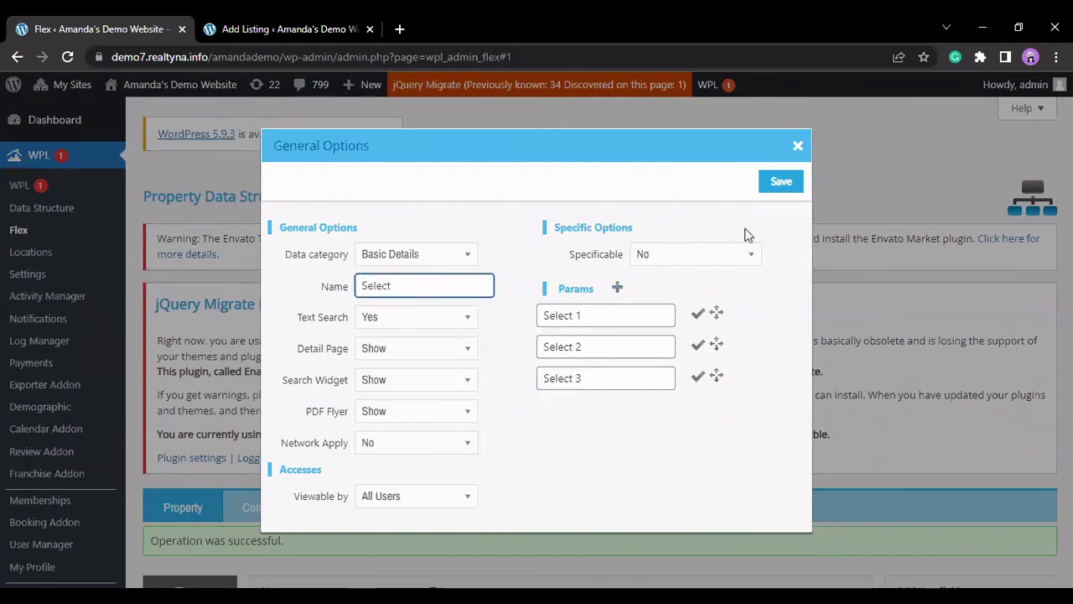
click(789, 184)
Locate the new Select row in the Basic Details field list
scroll(635, 411, down, 2)
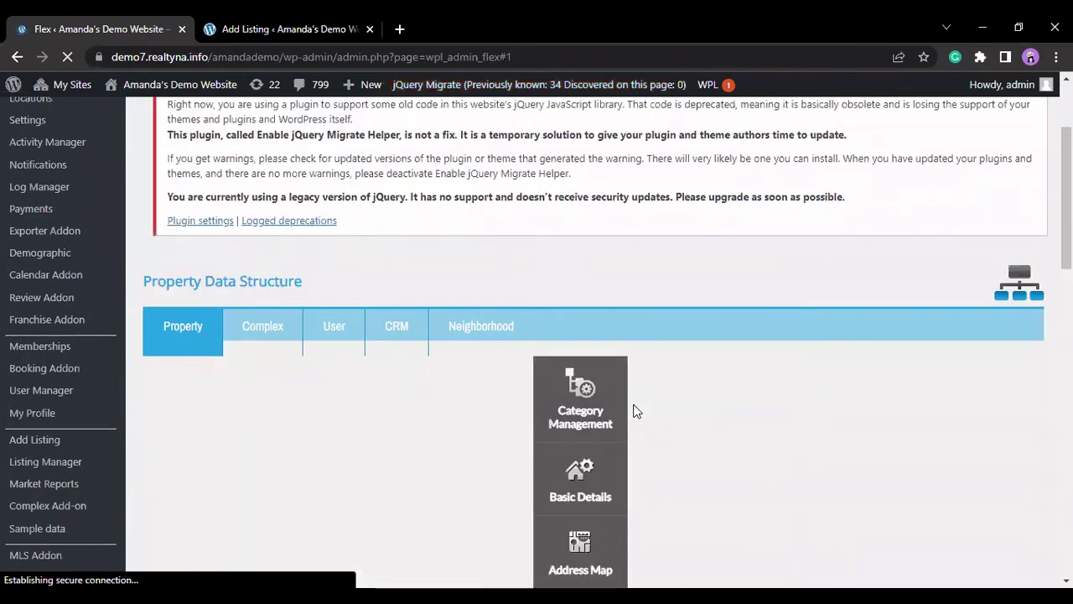
scroll(634, 412, down, 1)
scroll(634, 411, down, 7)
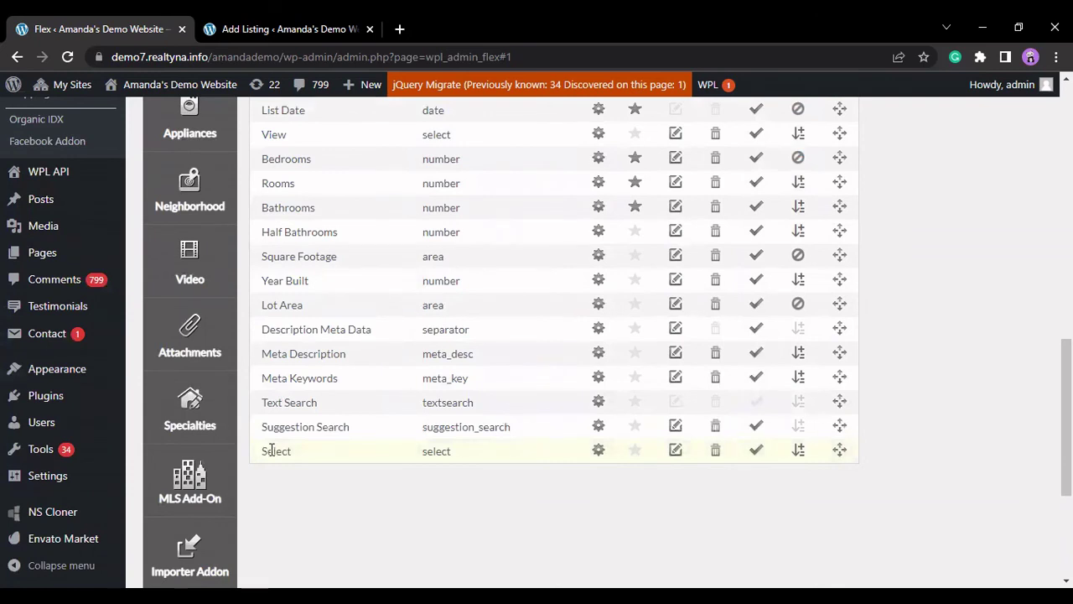
drag(262, 450, 464, 453)
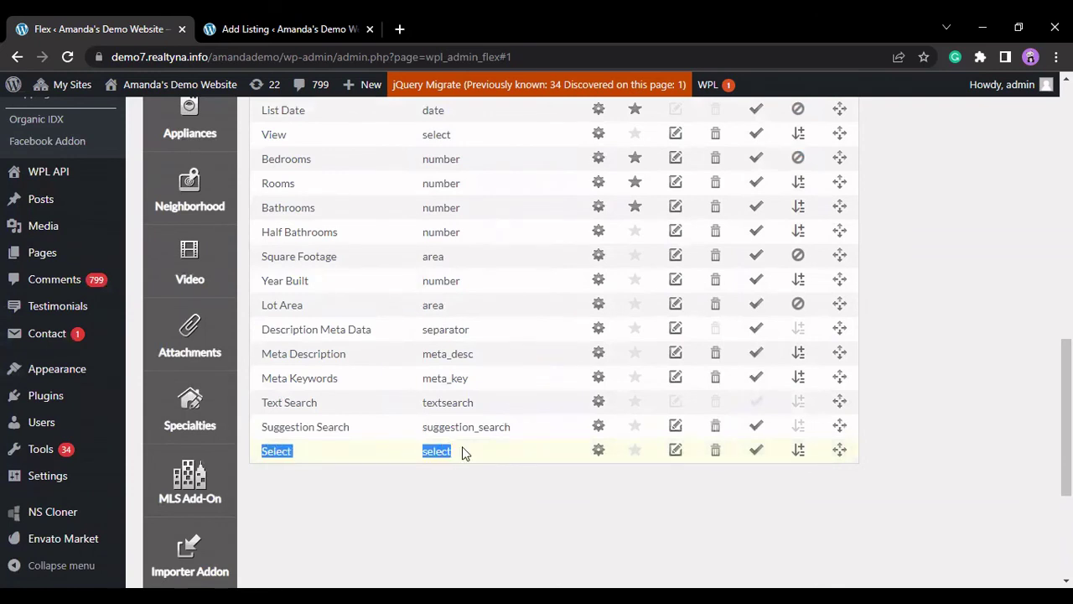
click(465, 452)
Reload the Add Listing form and confirm Select offers Select 1, Select 2 and Select 3
click(264, 29)
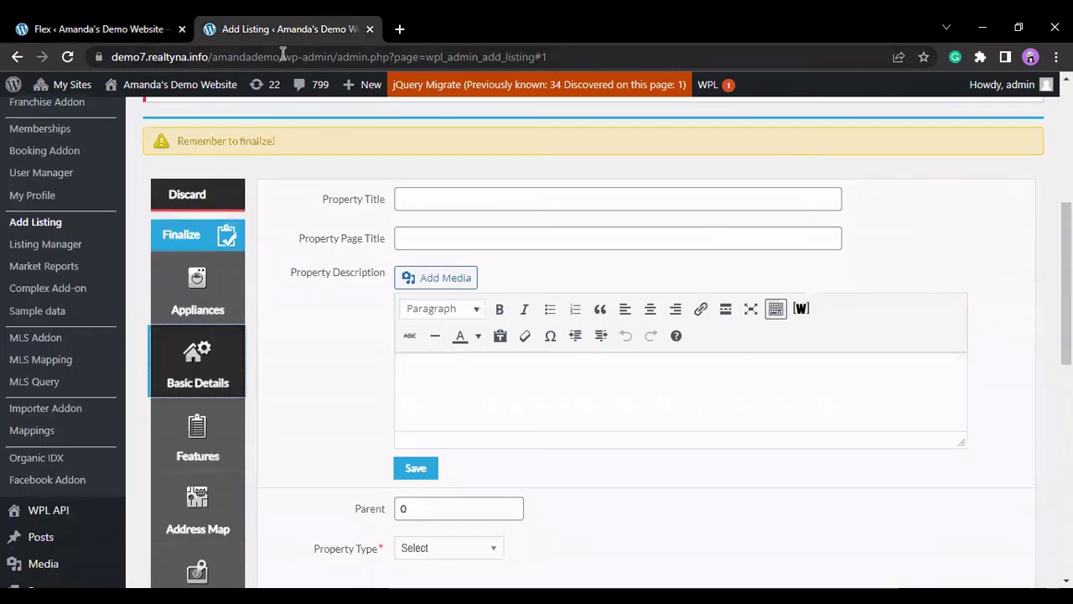
click(283, 55)
key(Return)
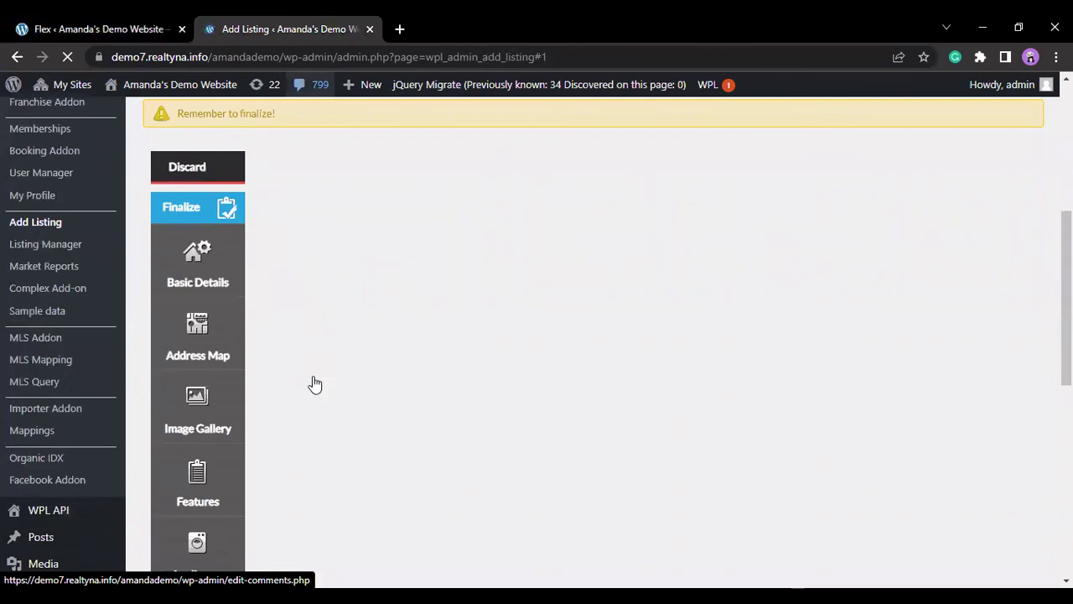
scroll(314, 382, down, 5)
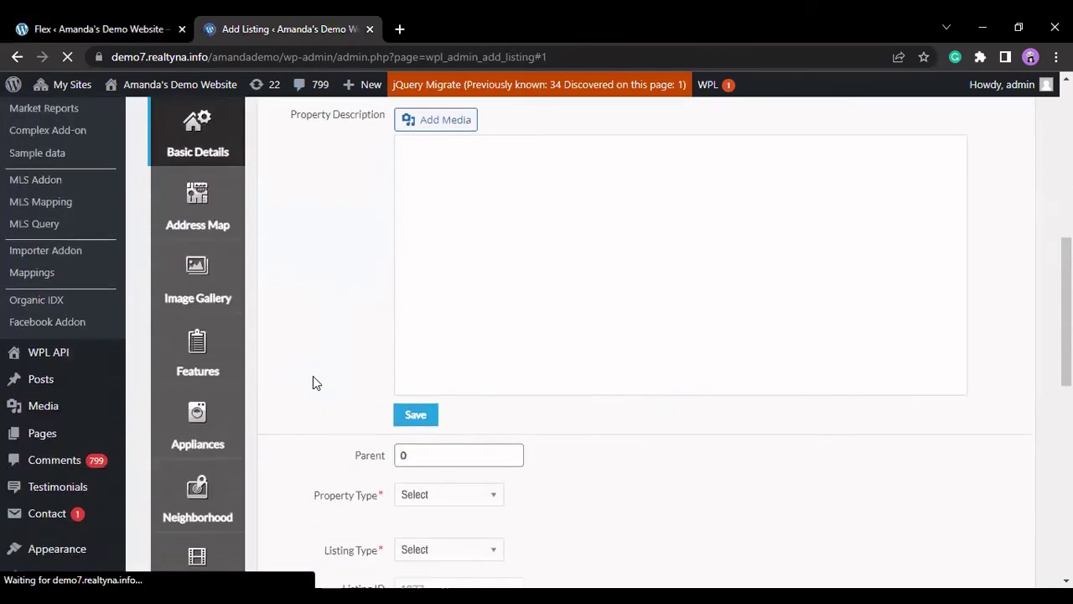
scroll(313, 382, down, 5)
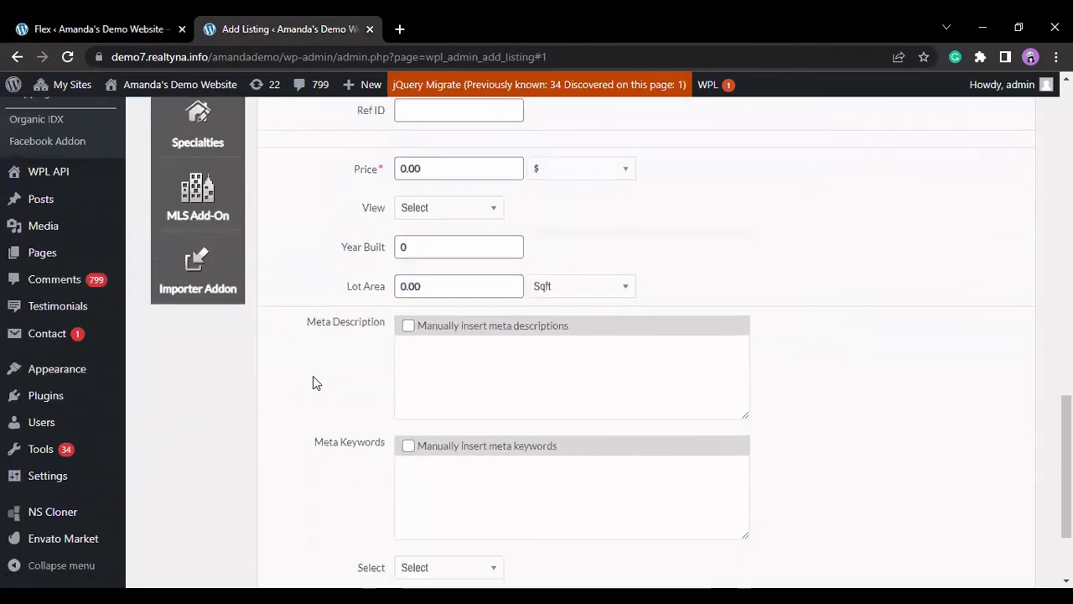
click(448, 434)
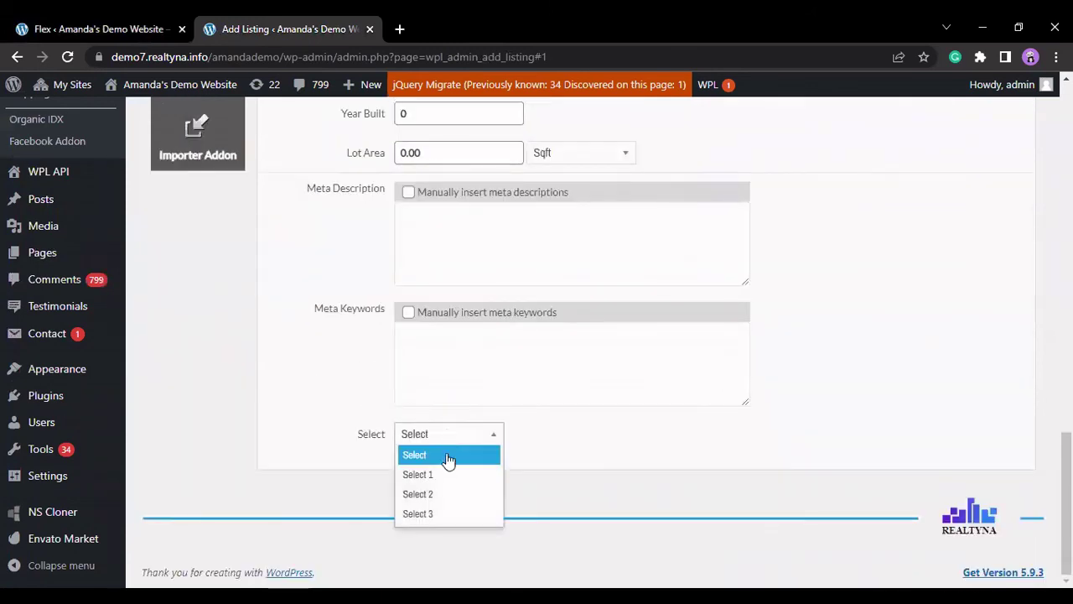